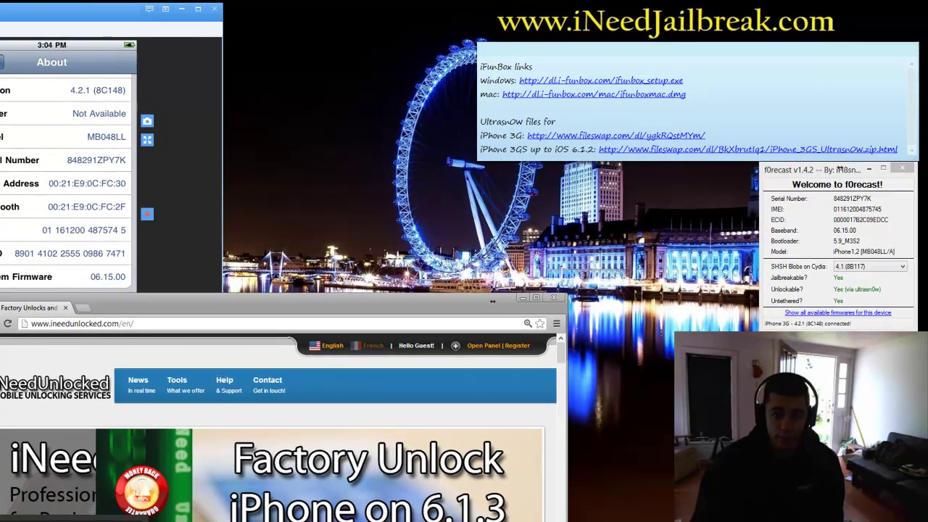
Switch to the Notepad notes and examine which basebands are required for the iPhone 3G and 3GS unlock.
key(alt+Tab)
drag(478, 25, 383, 35)
drag(392, 374, 137, 285)
click(438, 316)
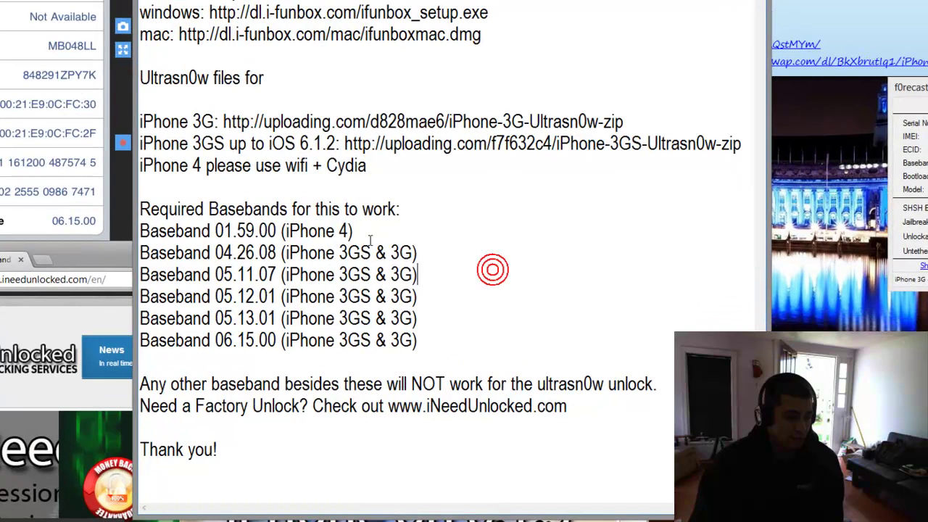
drag(332, 285, 155, 285)
click(453, 246)
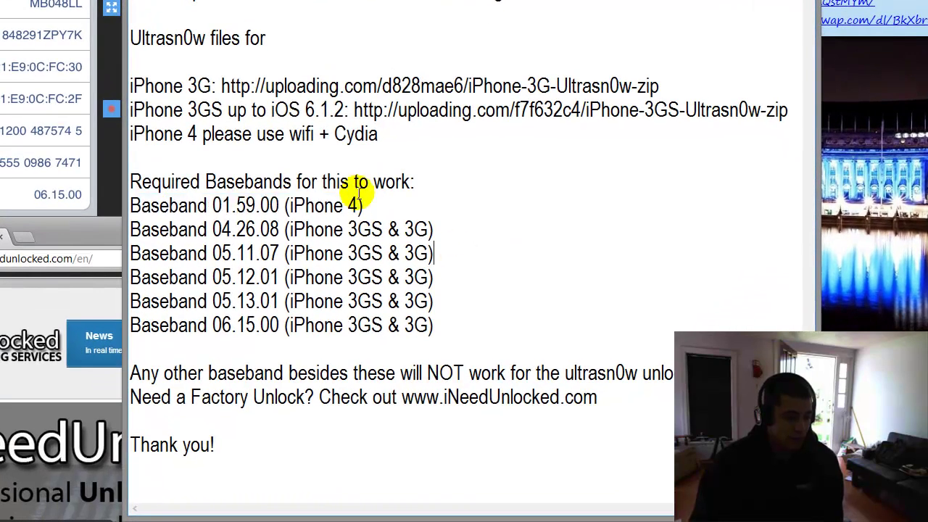
click(438, 330)
drag(438, 330, 132, 230)
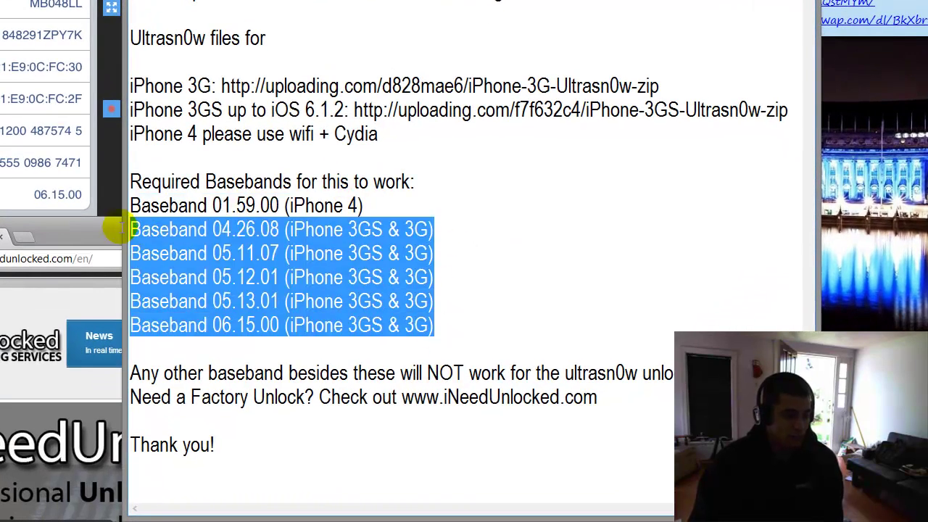
click(139, 231)
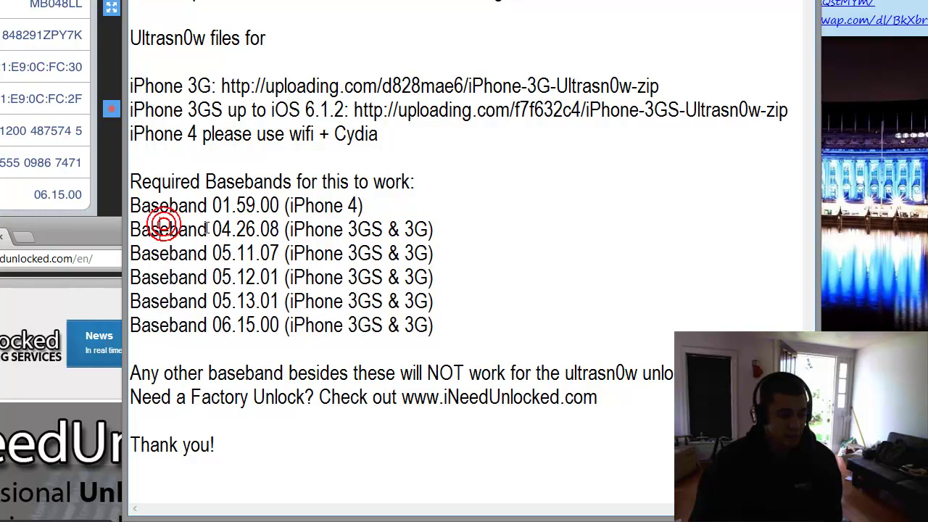
Check each listed 3G and 3GS baseband against the phone's modem firmware and minimise the notes.
drag(211, 231, 278, 250)
drag(215, 253, 278, 254)
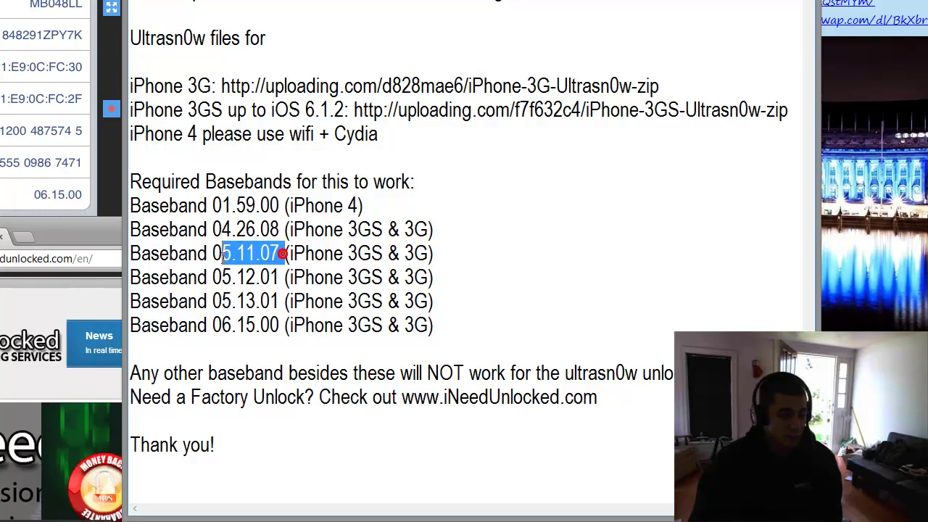
drag(216, 282, 281, 277)
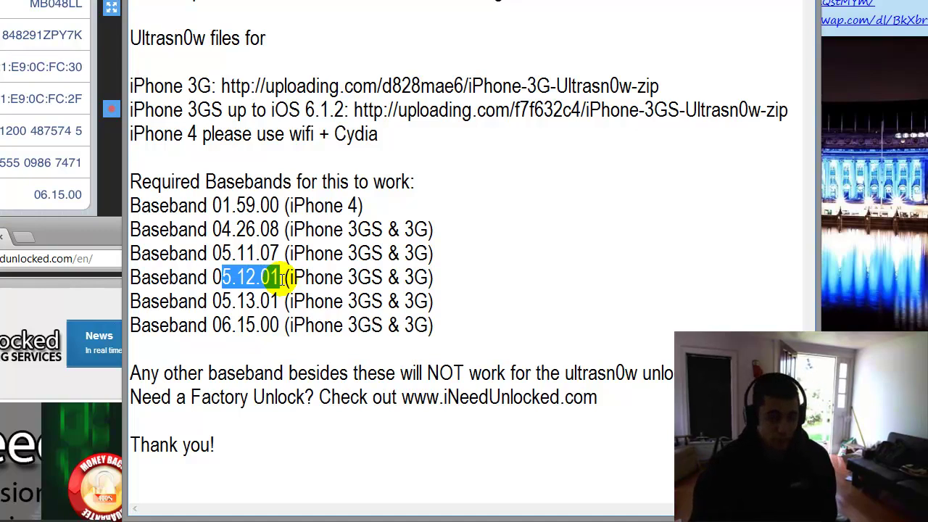
click(290, 341)
drag(279, 300, 212, 302)
drag(279, 326, 232, 325)
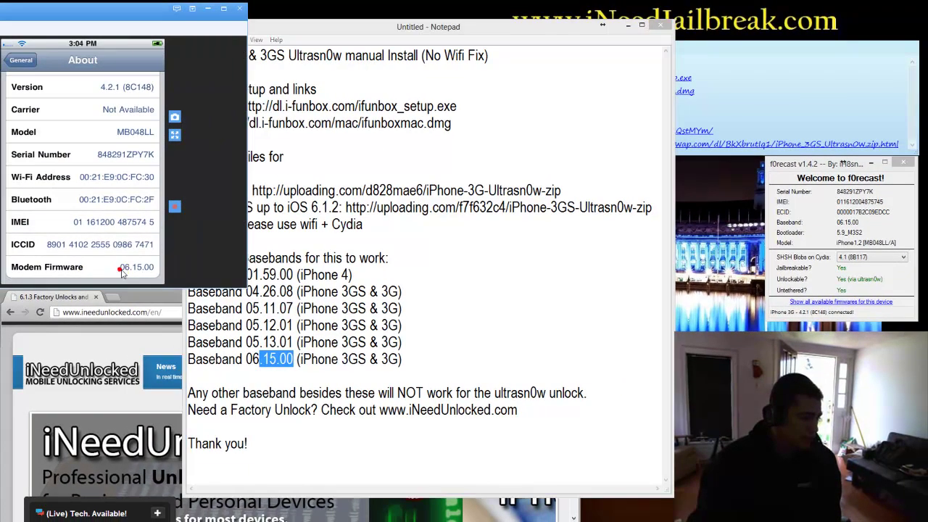
click(454, 309)
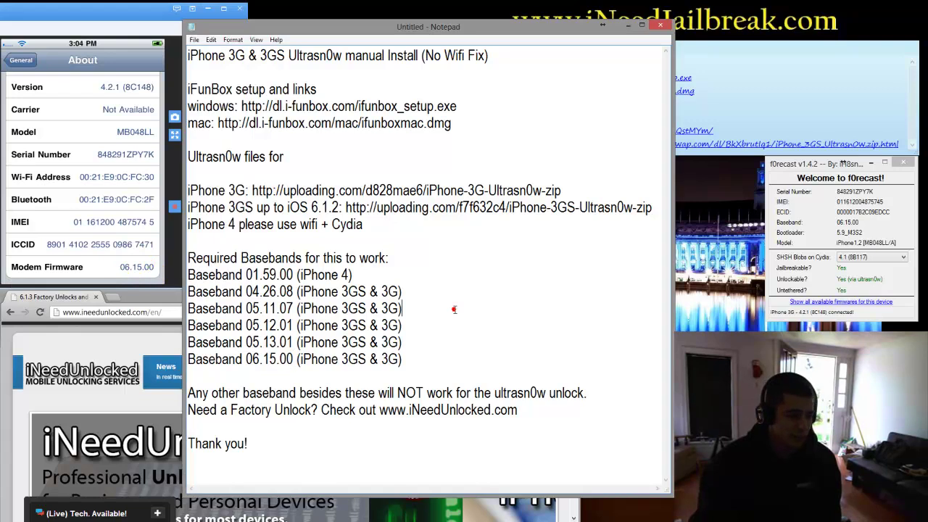
drag(189, 50, 493, 393)
click(604, 366)
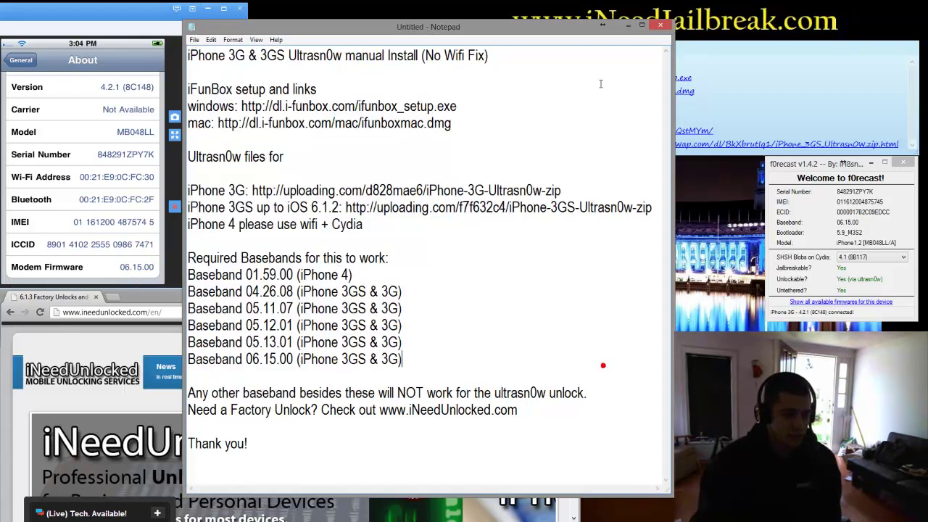
click(627, 27)
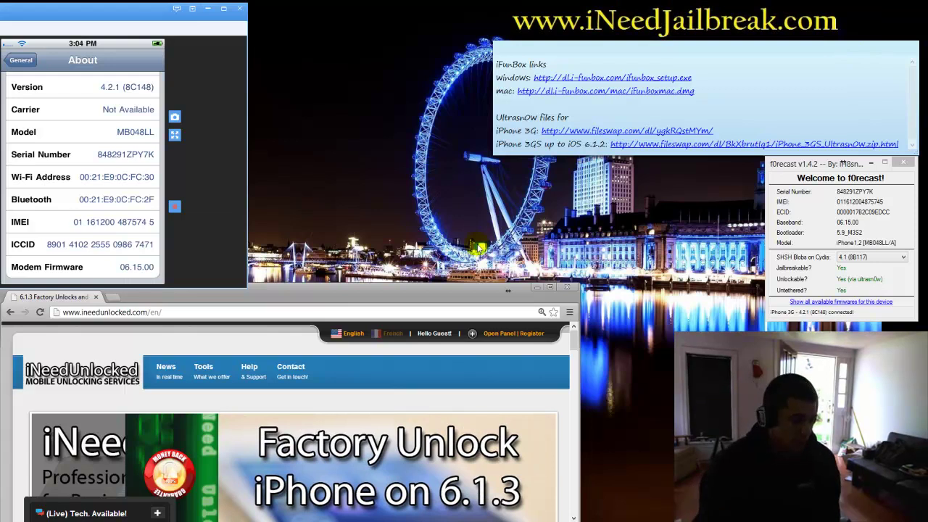
click(467, 260)
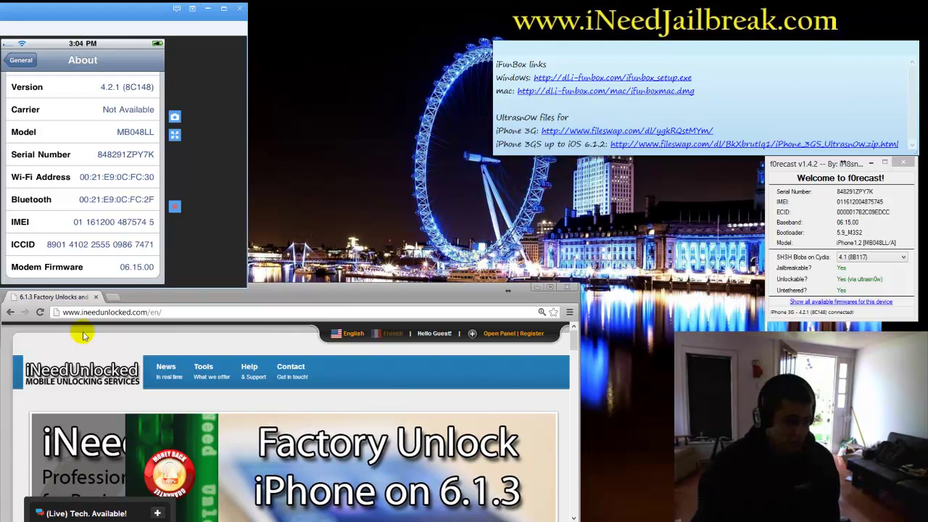
drag(27, 354, 154, 403)
click(136, 339)
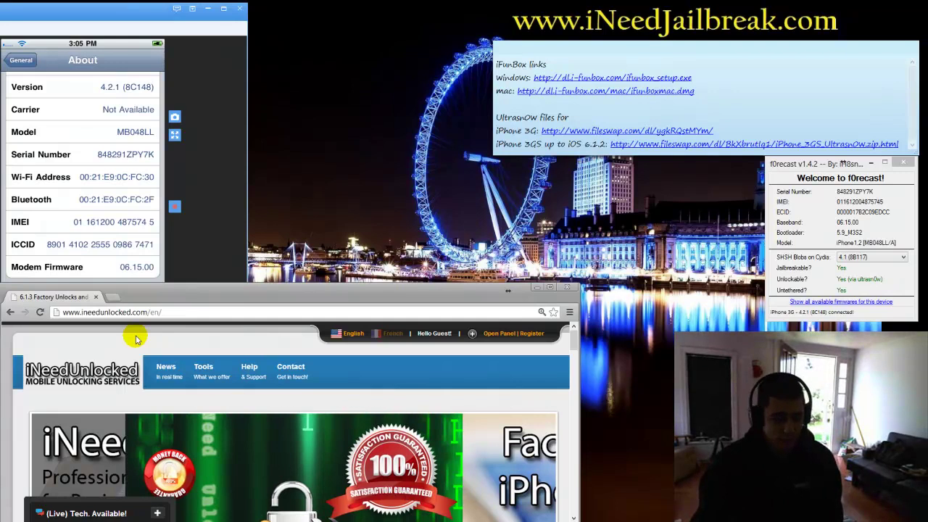
drag(793, 164, 779, 169)
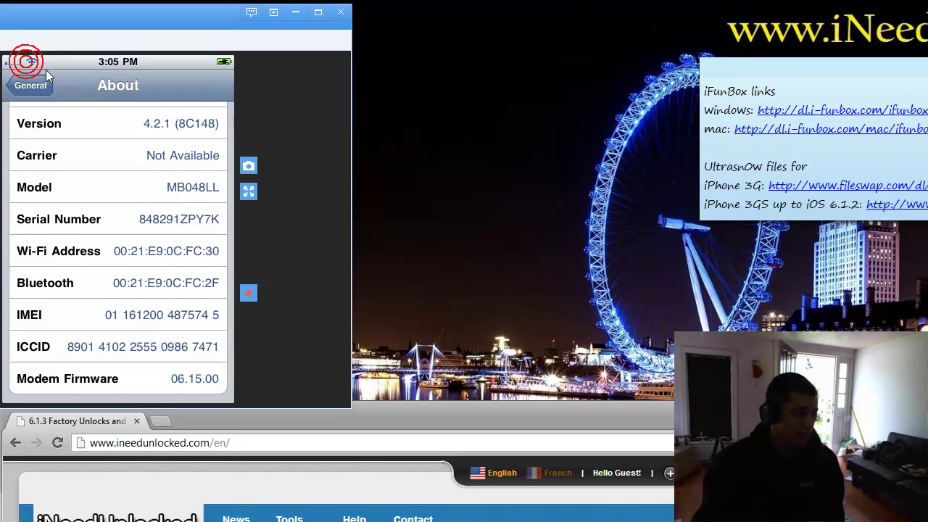
click(46, 69)
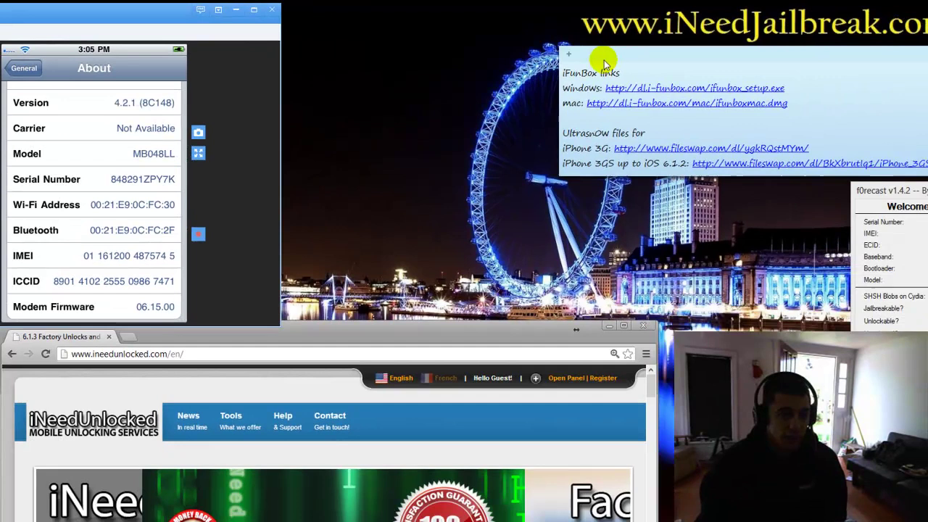
drag(628, 71, 800, 107)
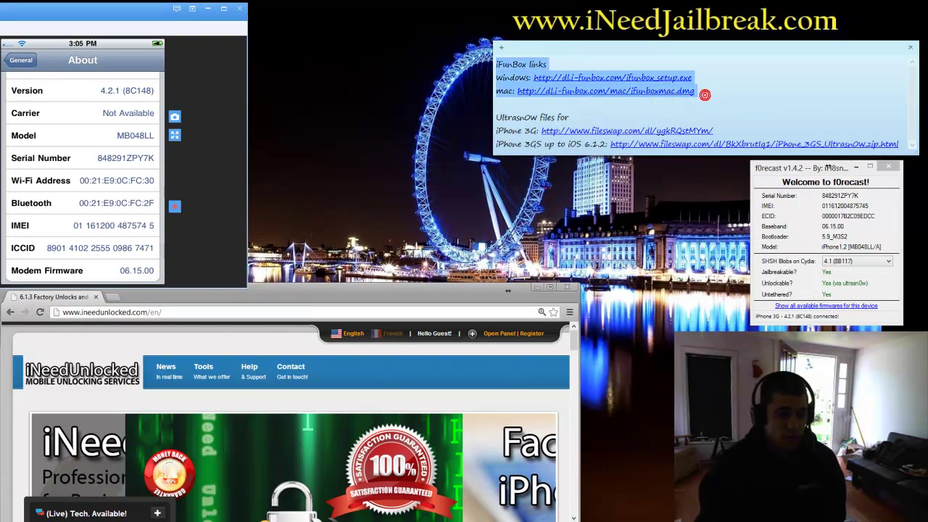
click(757, 92)
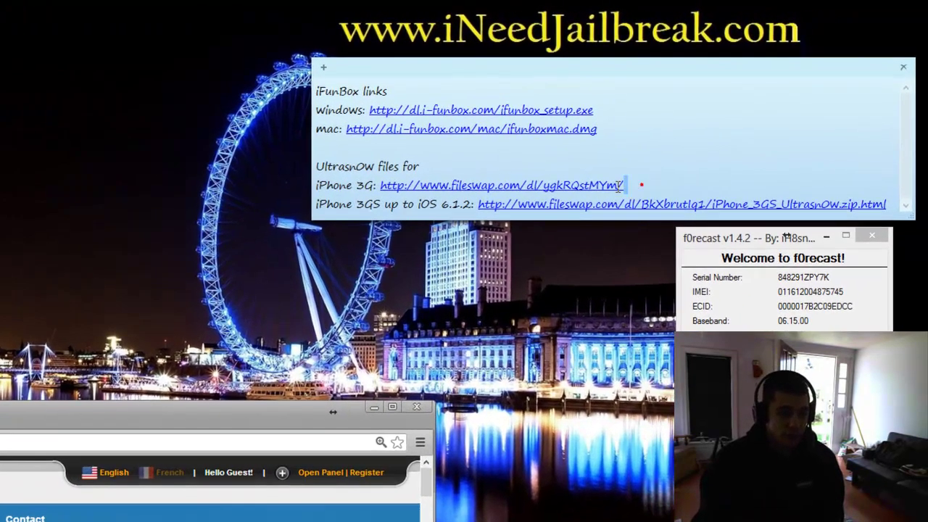
Copy the iPhone 3G Ultrasn0w link from the sticky note and open it in a new Chrome window.
drag(711, 129, 543, 130)
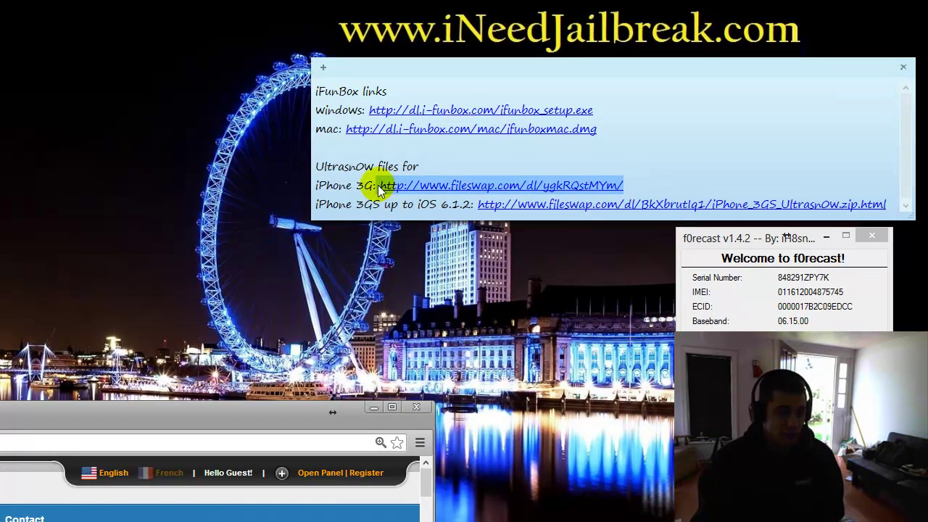
drag(643, 186, 378, 190)
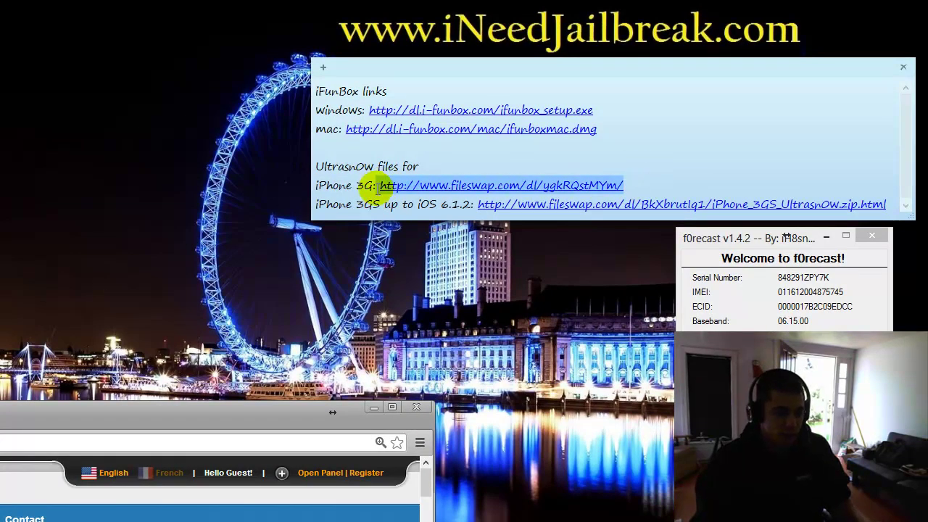
click(561, 170)
drag(639, 185, 380, 189)
key(ctrl+c)
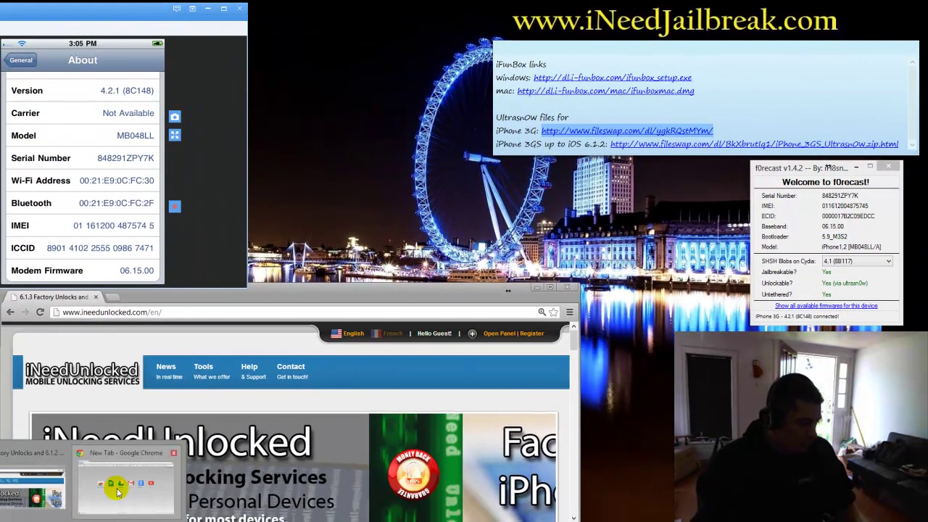
key(ctrl+n)
click(145, 35)
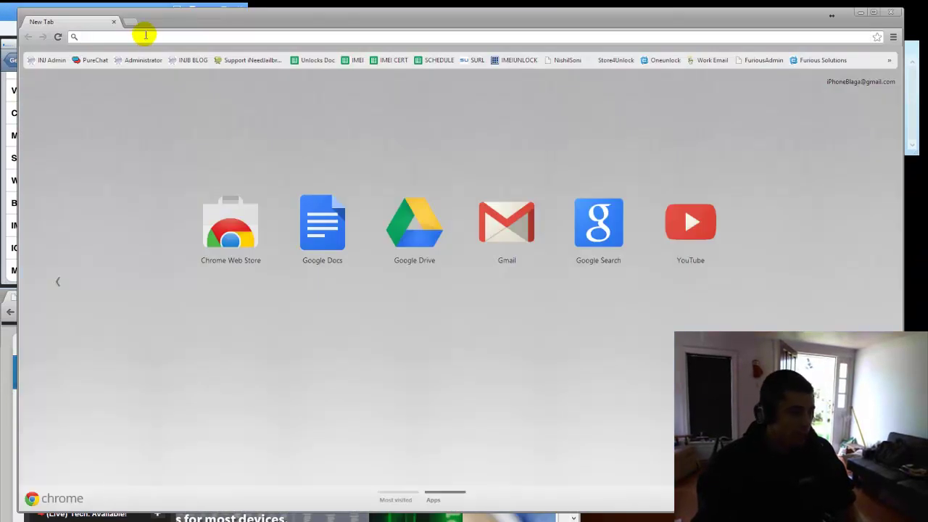
key(ctrl+v)
key(Return)
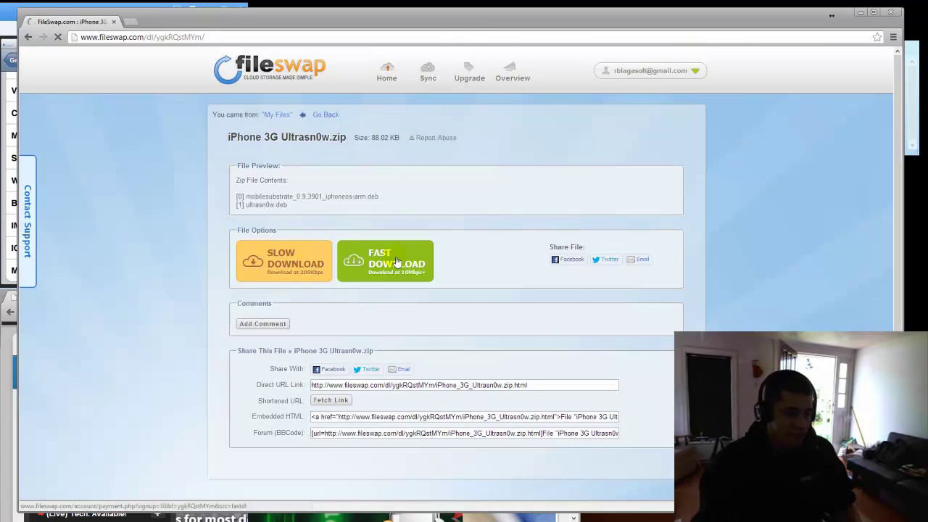
Download iPhone 3G Ultrasn0w.zip with the slow download option and move it from its download folder to the desktop.
click(284, 267)
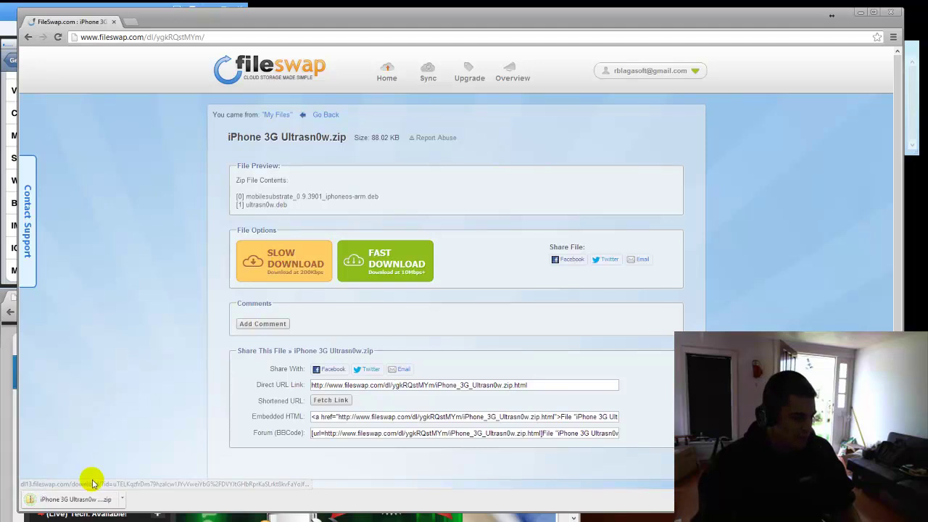
click(123, 500)
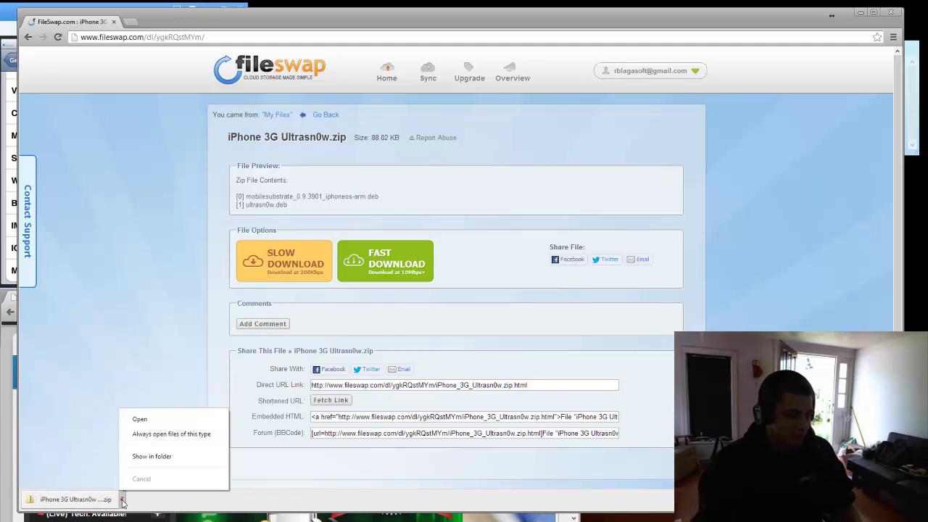
click(158, 458)
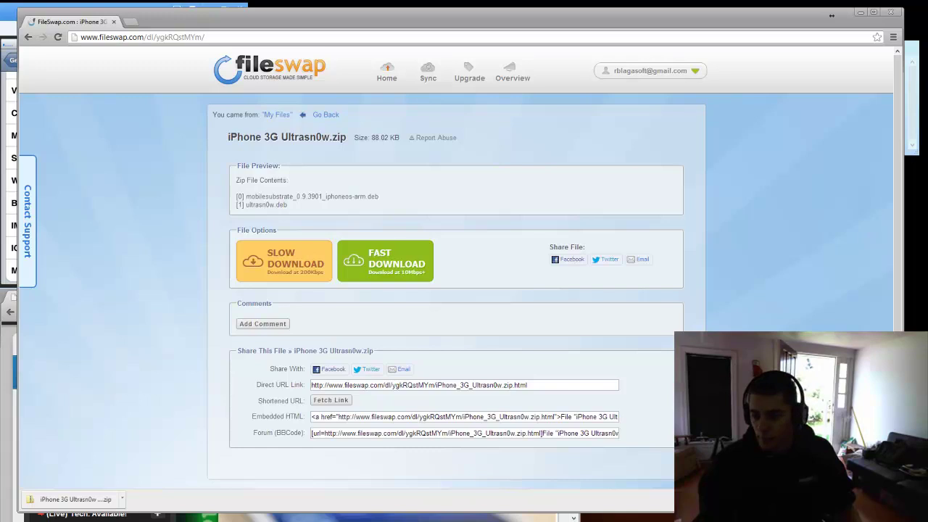
click(891, 12)
Create a desktop folder named "3G ultrasn0w files" and move the downloaded zip into it.
right_click(310, 42)
click(341, 77)
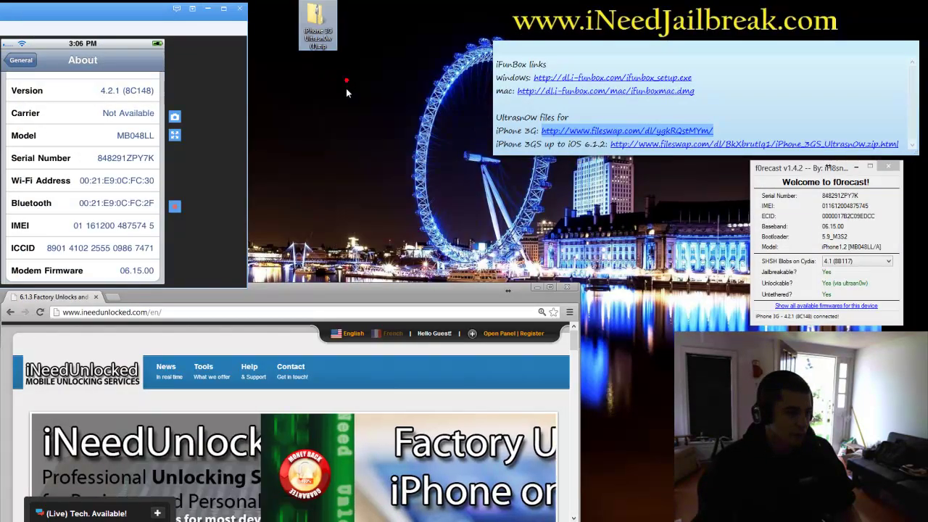
right_click(326, 66)
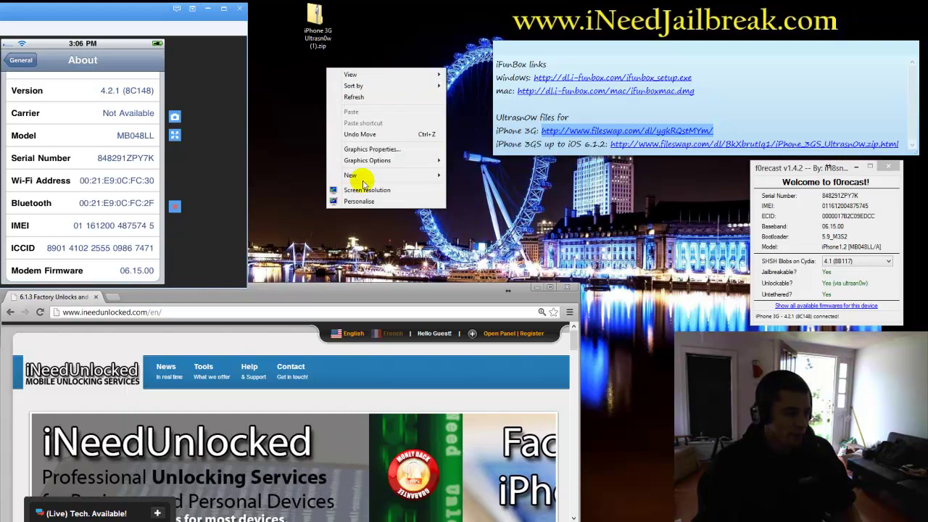
mouse_move(363, 176)
click(486, 176)
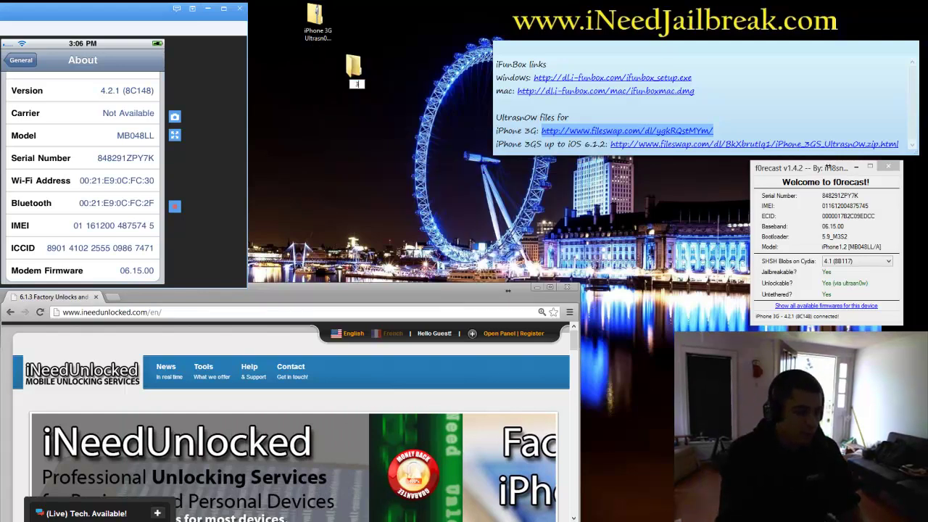
text(3G ultrasn0w files)
key(Return)
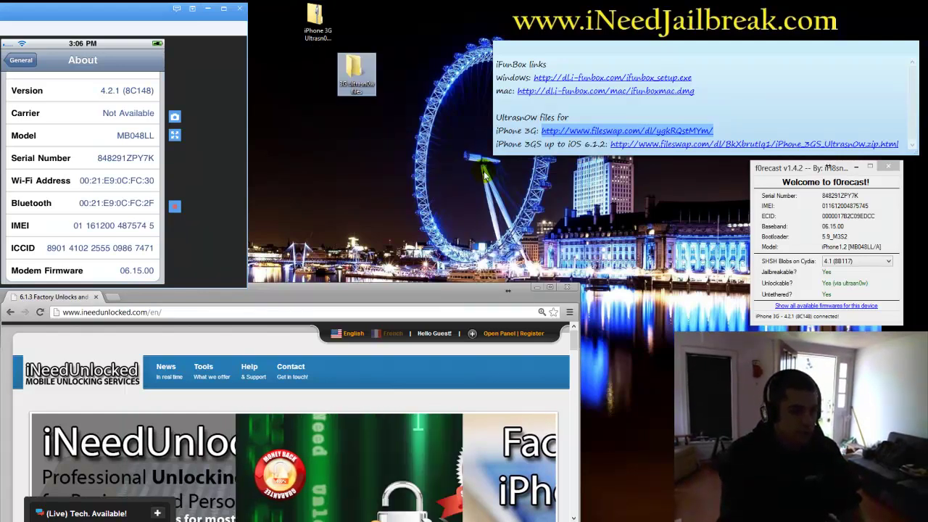
mouse_move(317, 18)
mouse_down()
mouse_move(356, 72)
mouse_move(317, 18)
mouse_up()
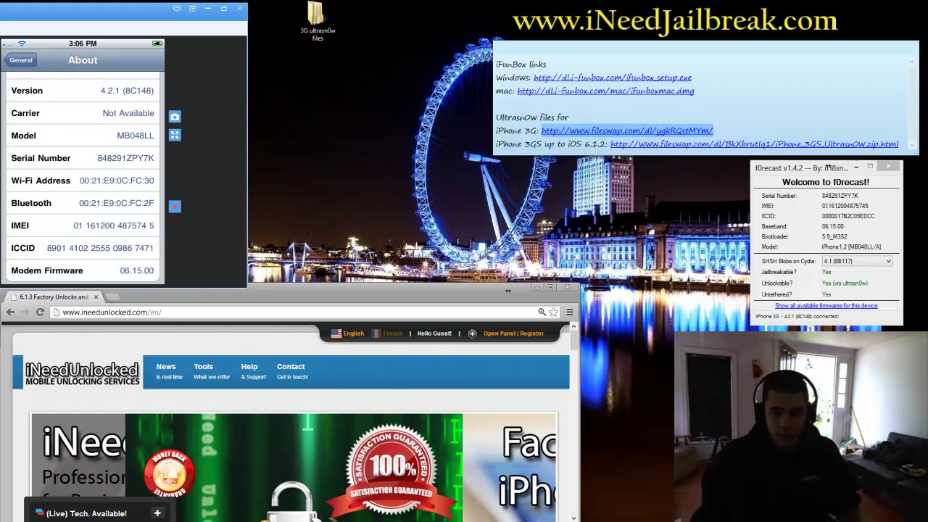
Extract the zip inside the 3G ultrasn0w files folder with 7-Zip and delete the archive.
key(Return)
right_click(373, 119)
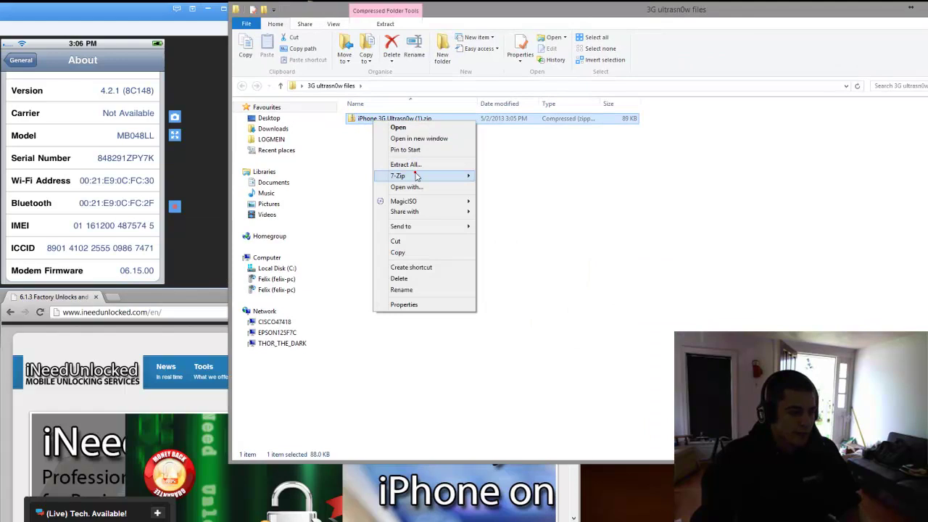
mouse_move(416, 176)
click(490, 197)
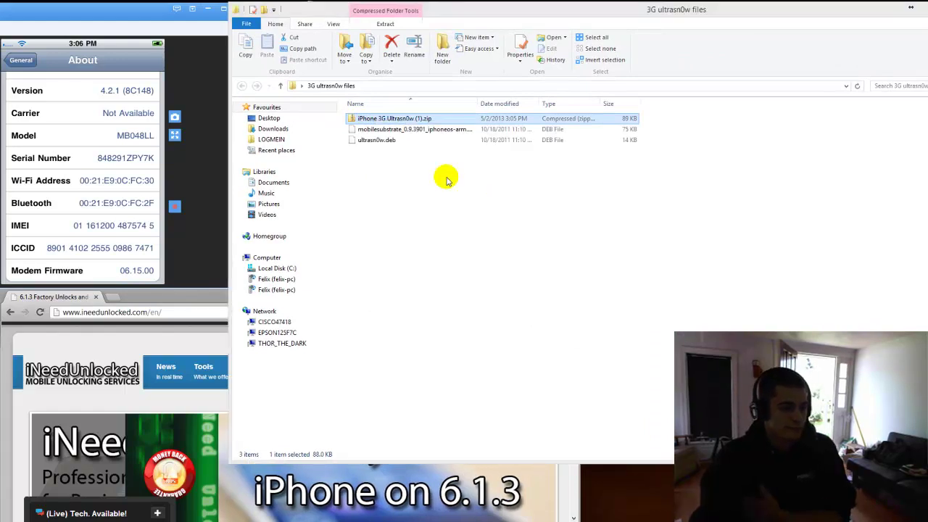
key(Delete)
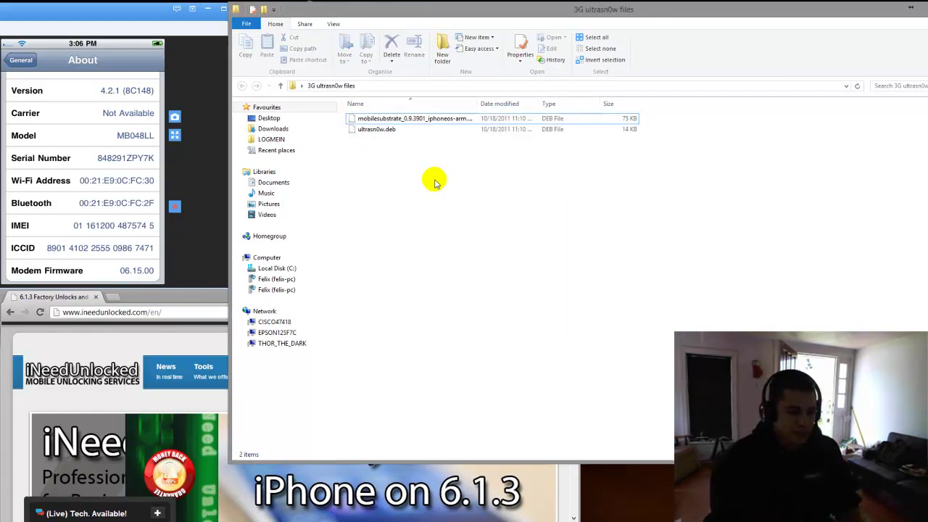
click(911, 8)
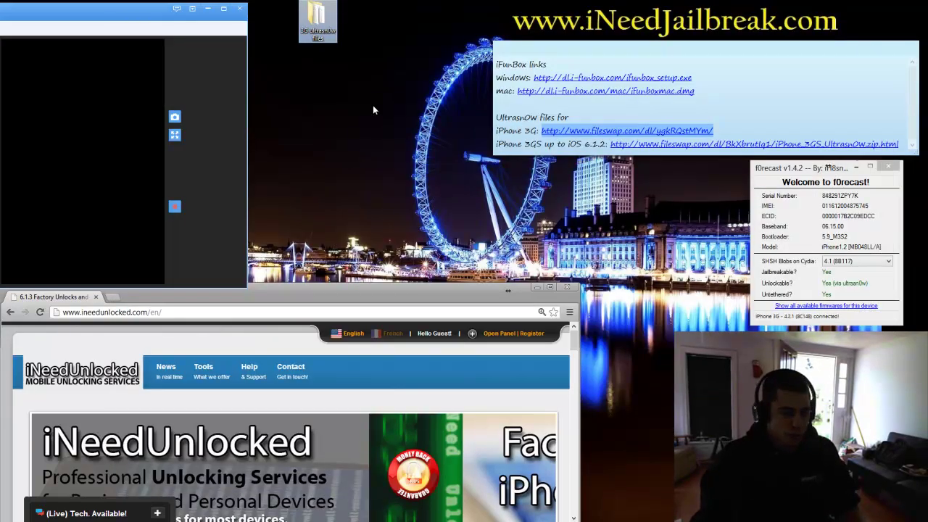
Copy the Windows iFunBox setup link from the sticky note.
click(702, 107)
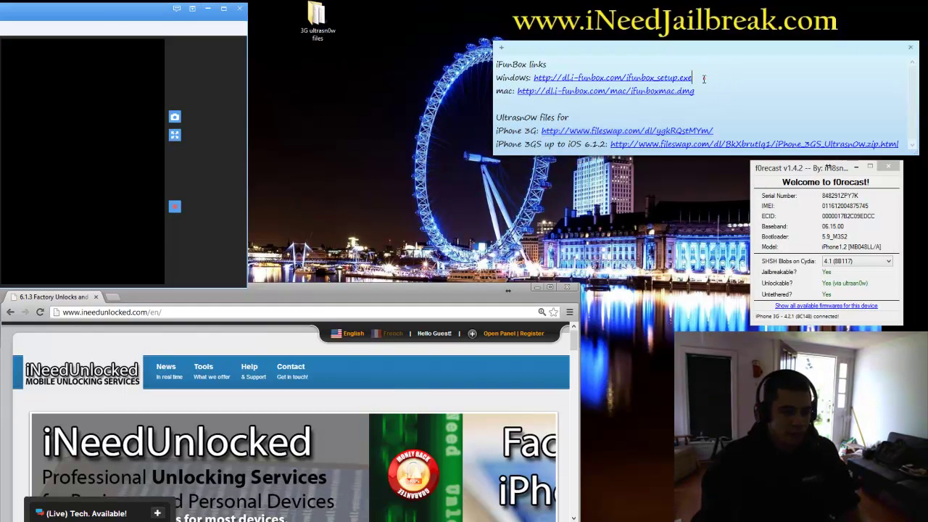
drag(695, 77, 533, 78)
key(ctrl+c)
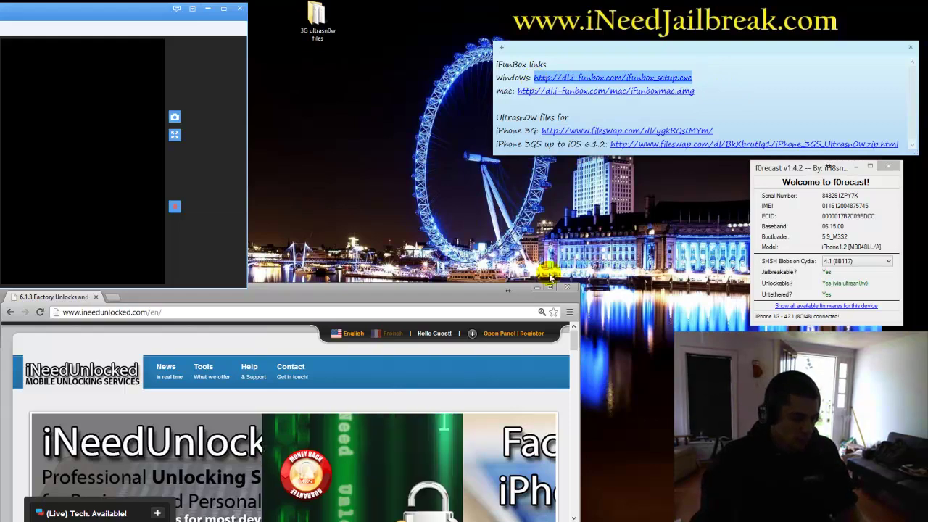
Open a new browser tab in its own window and download the iFunBox installer from dl.i-funbox.com/ifunbox_setup.exe.
click(508, 290)
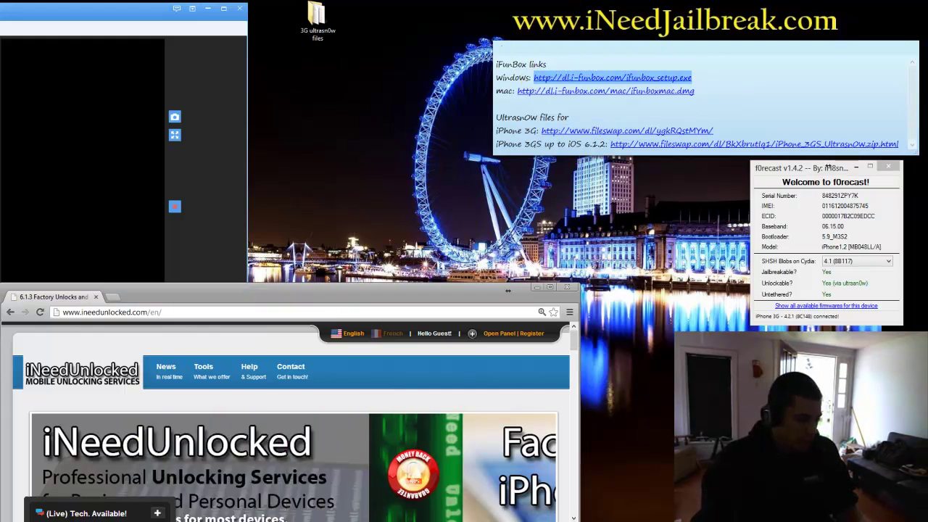
click(112, 297)
drag(154, 298, 222, 186)
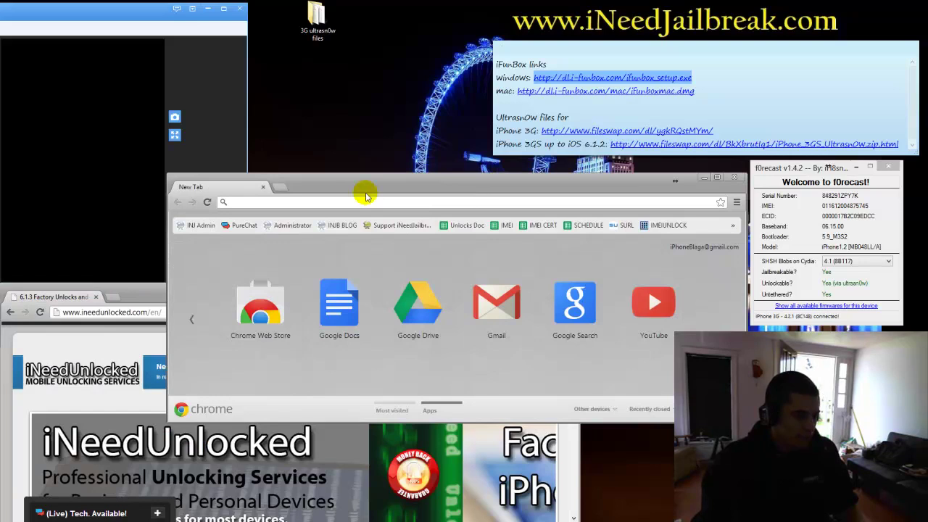
key(ctrl+v)
key(Return)
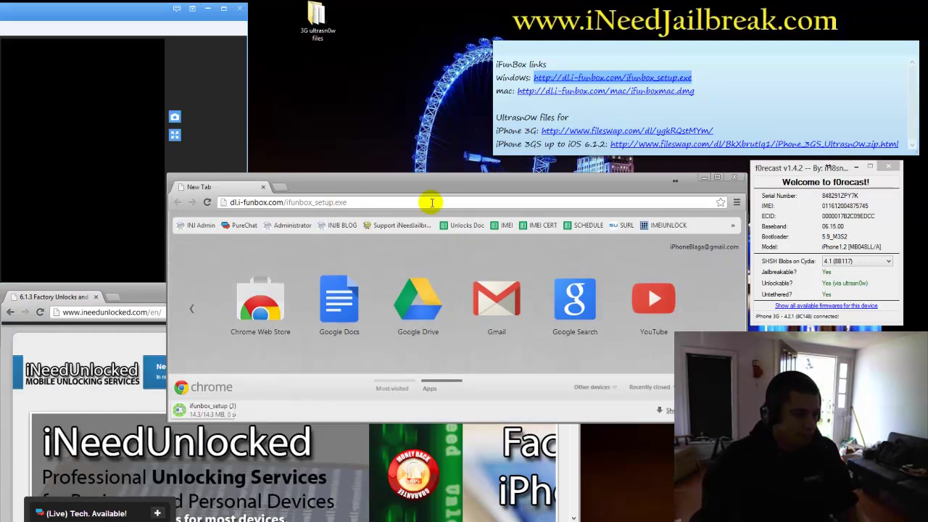
Maximize the browser window and run the downloaded iFunBox setup file.
double_click(446, 187)
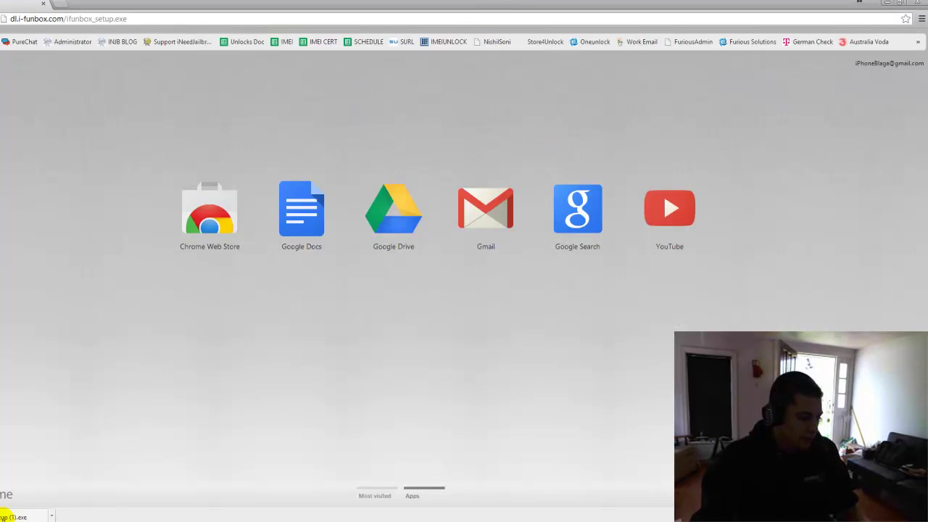
click(6, 517)
key(Return)
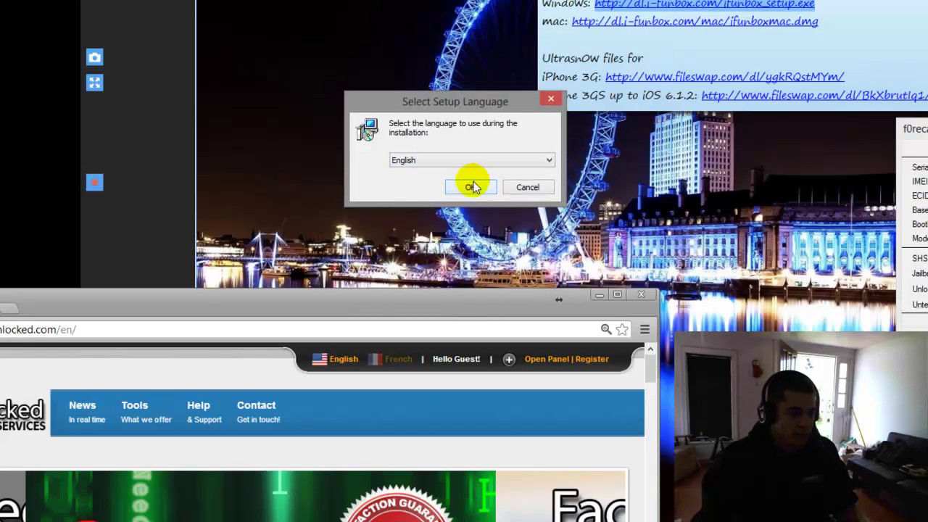
Install iFunBox in English, accepting the license agreement and keeping the default installation settings and Start Menu folder.
click(472, 187)
click(544, 382)
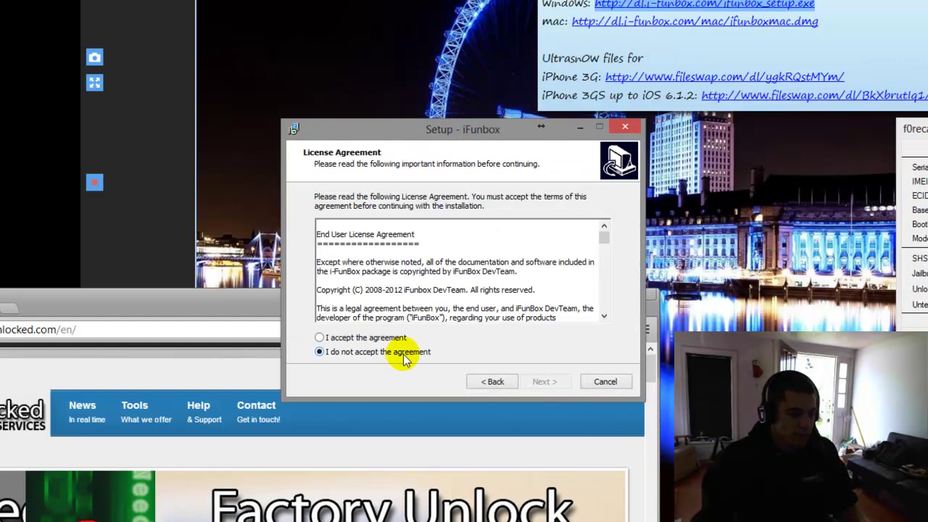
click(388, 335)
click(545, 381)
click(545, 381)
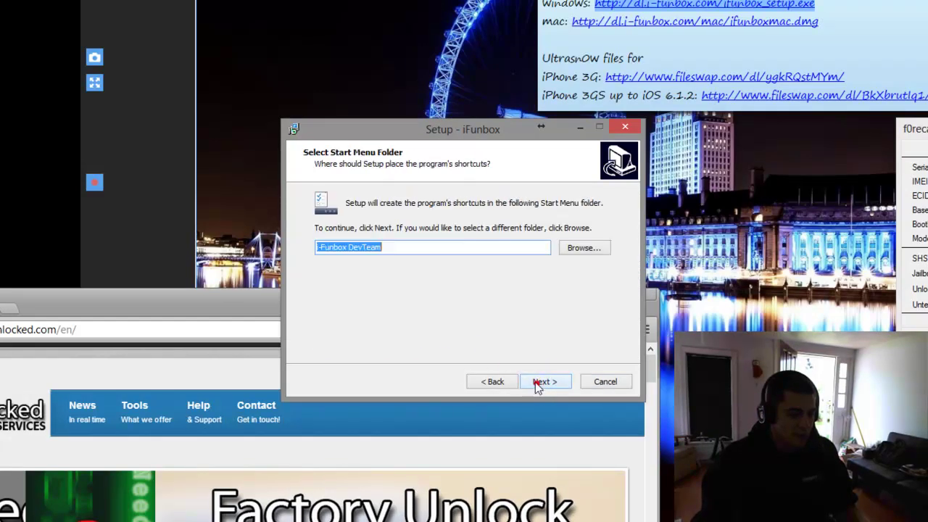
click(547, 383)
click(549, 382)
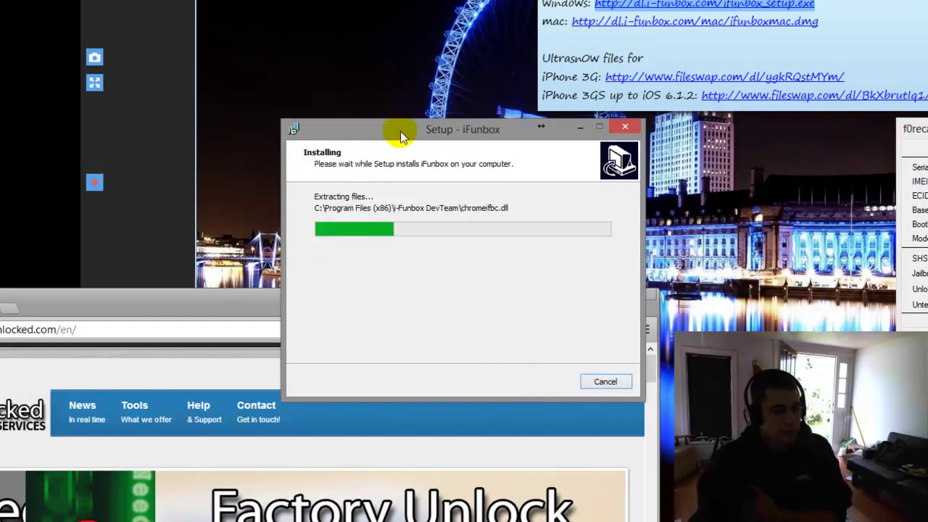
Finish the iFunBox setup with the welcome page turned off and Run iFunBox left enabled.
drag(375, 131, 295, 1)
click(354, 116)
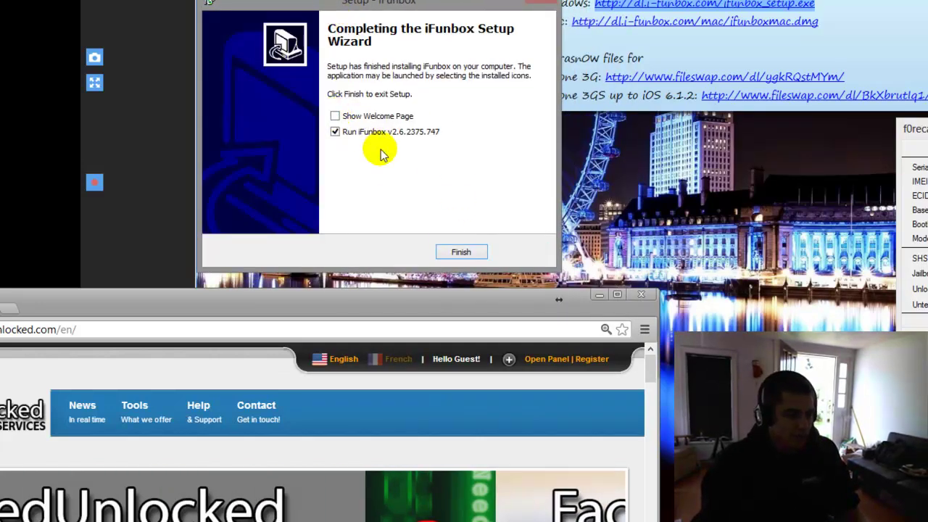
click(461, 252)
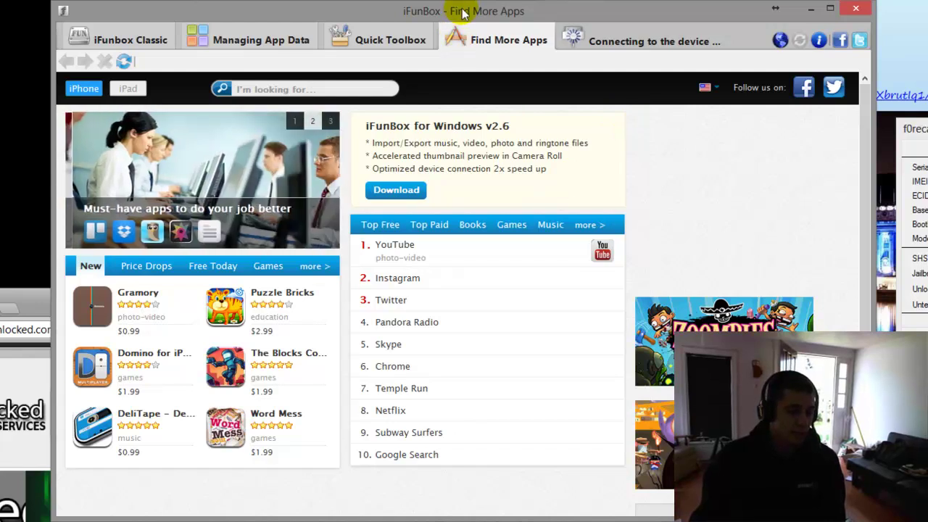
In iFunbox Classic, browse the iPhone's Raw File System to /private/var/root/Media/Cydia/AutoInstall.
click(127, 39)
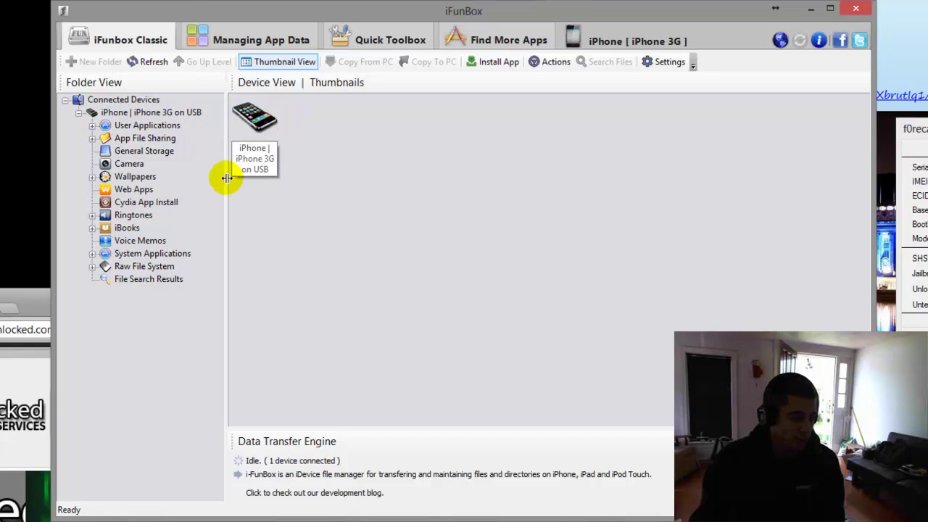
click(144, 265)
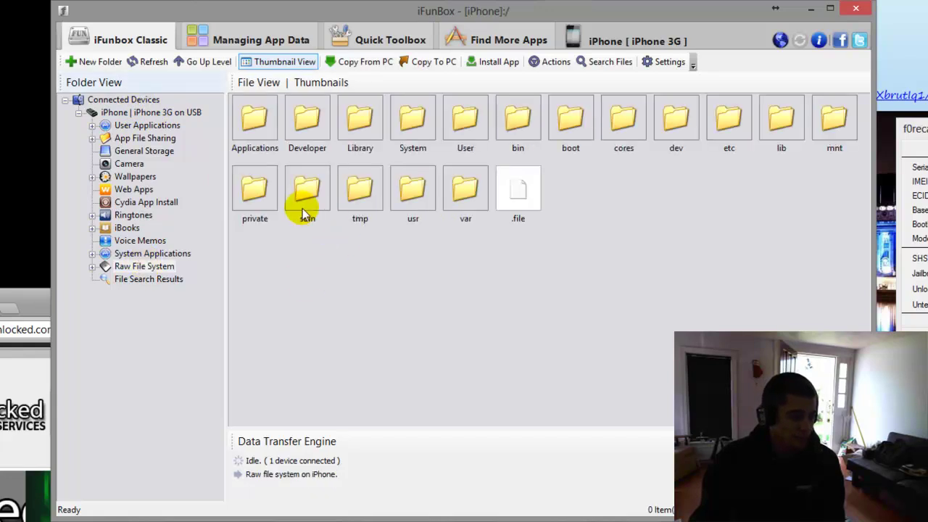
click(250, 192)
double_click(250, 193)
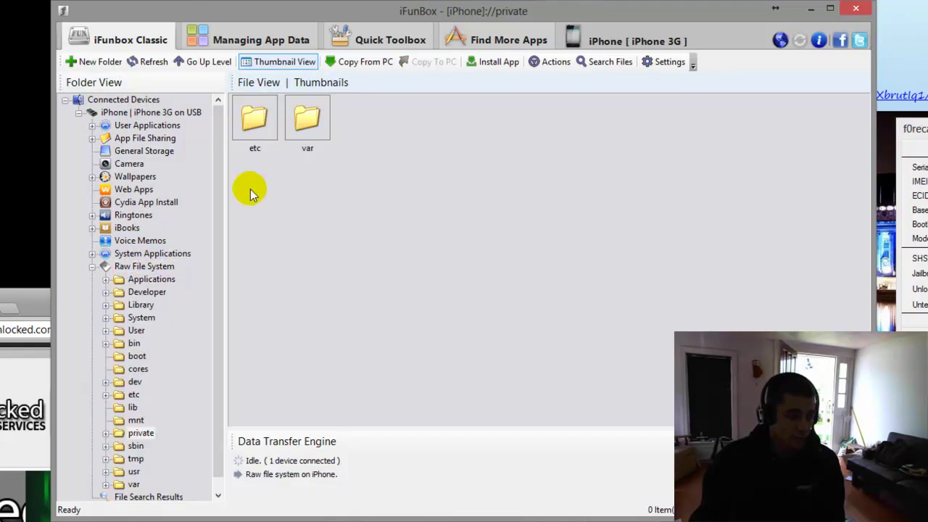
click(306, 116)
double_click(306, 119)
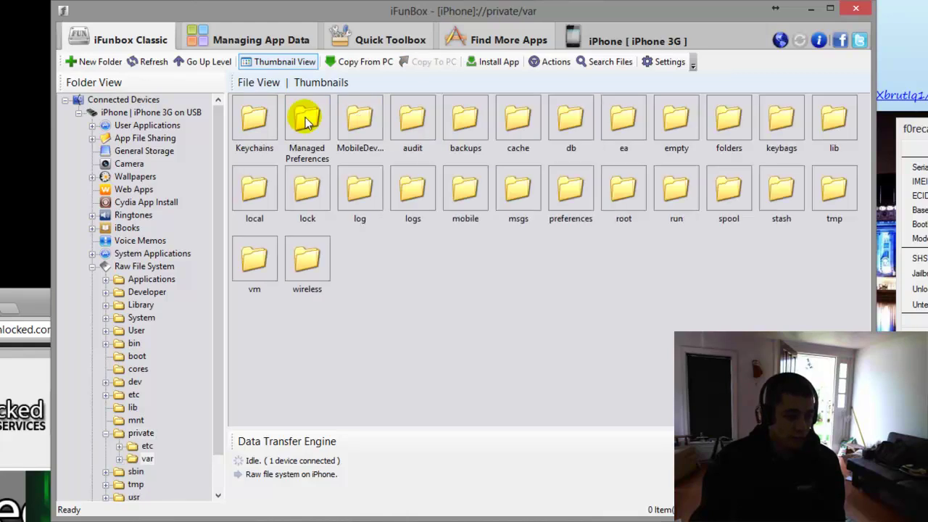
click(632, 203)
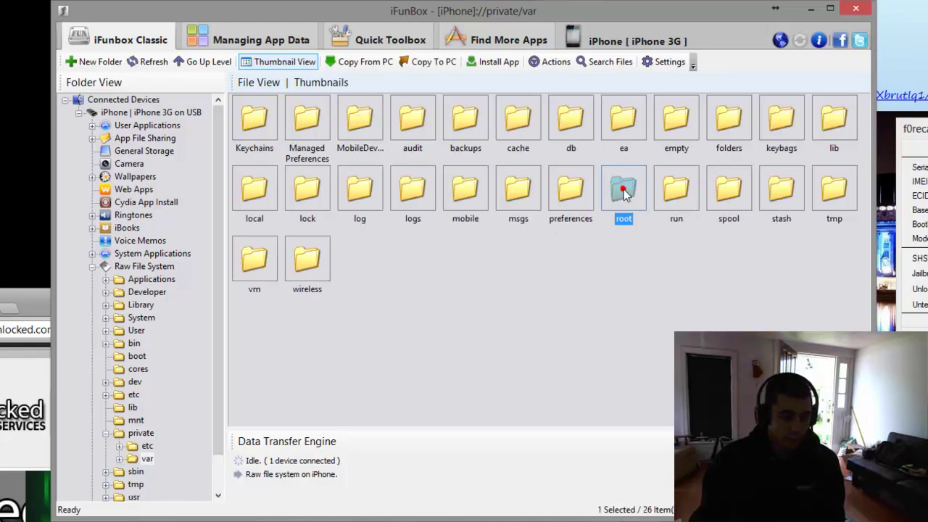
double_click(632, 203)
double_click(306, 122)
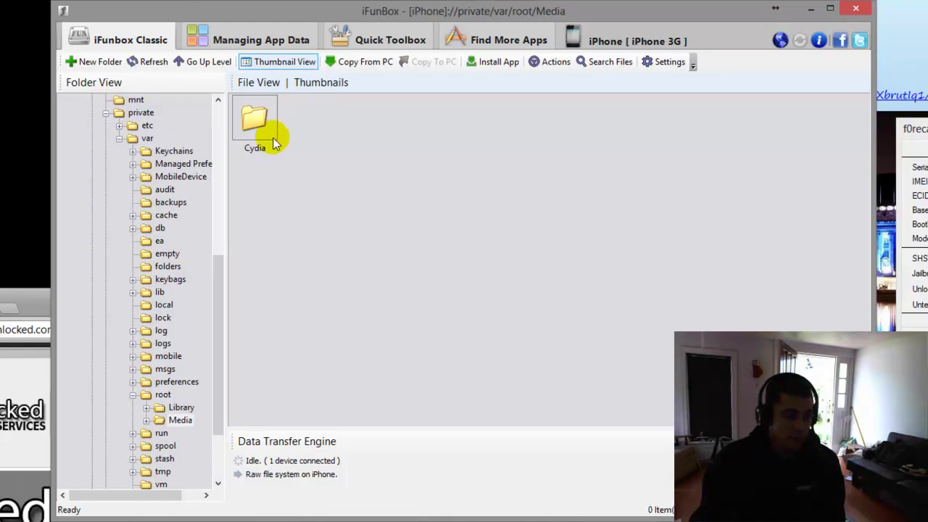
double_click(255, 120)
double_click(253, 122)
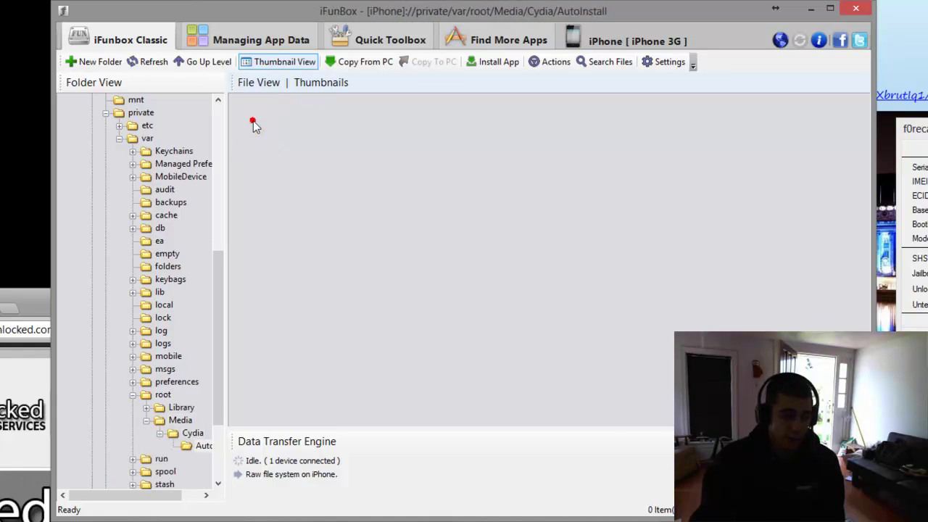
Copy the mobilesubstrate and ultrasn0w .deb files from the 3G ultrasn0w files desktop folder into the iPhone's AutoInstall folder.
double_click(324, 4)
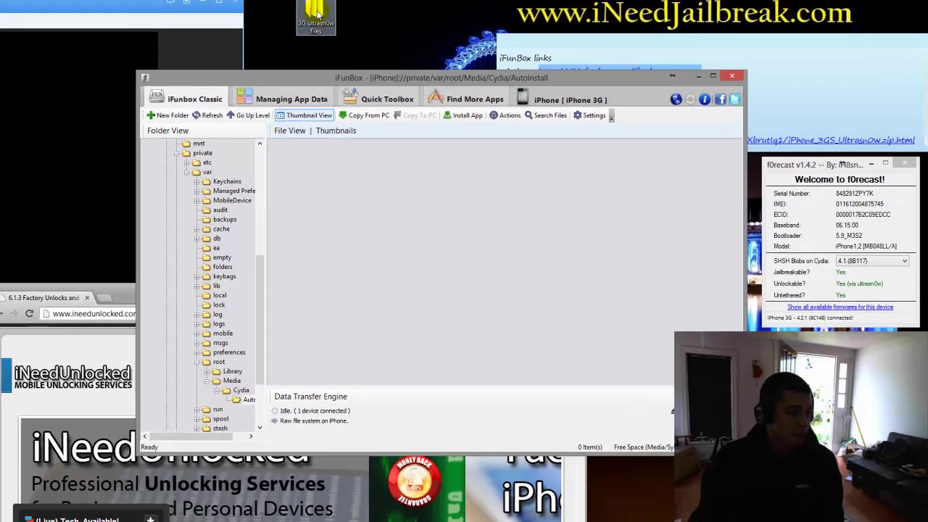
double_click(316, 10)
drag(440, 31, 457, 240)
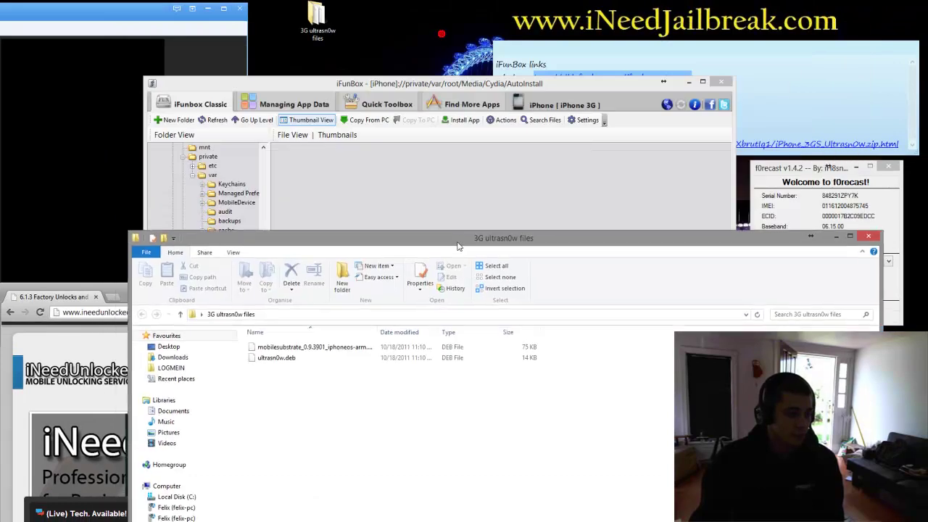
drag(317, 411, 291, 208)
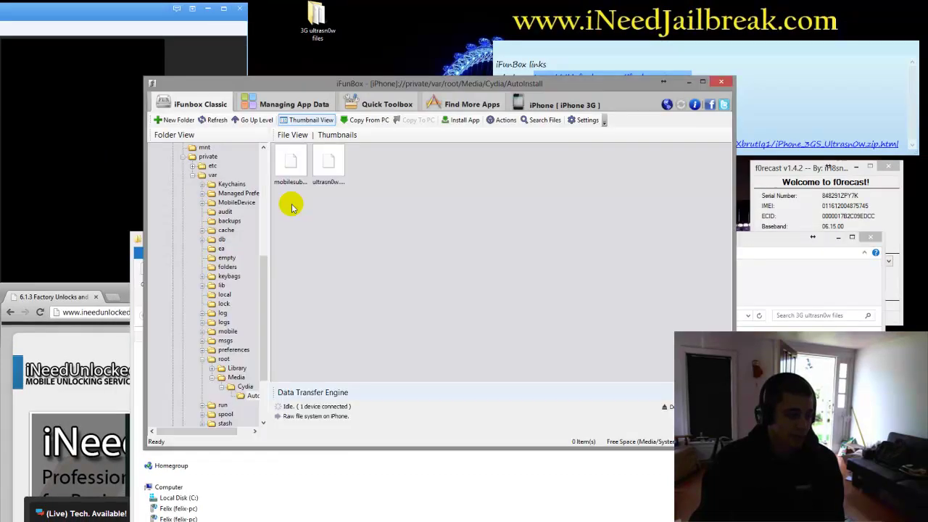
Close the 3G ultrasn0w files folder window and exit iFunBox.
click(871, 238)
click(579, 231)
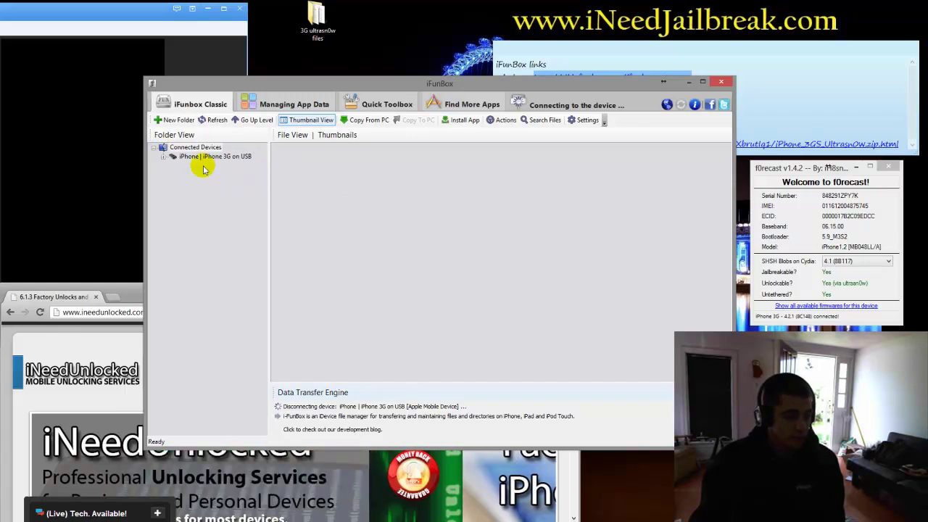
click(722, 82)
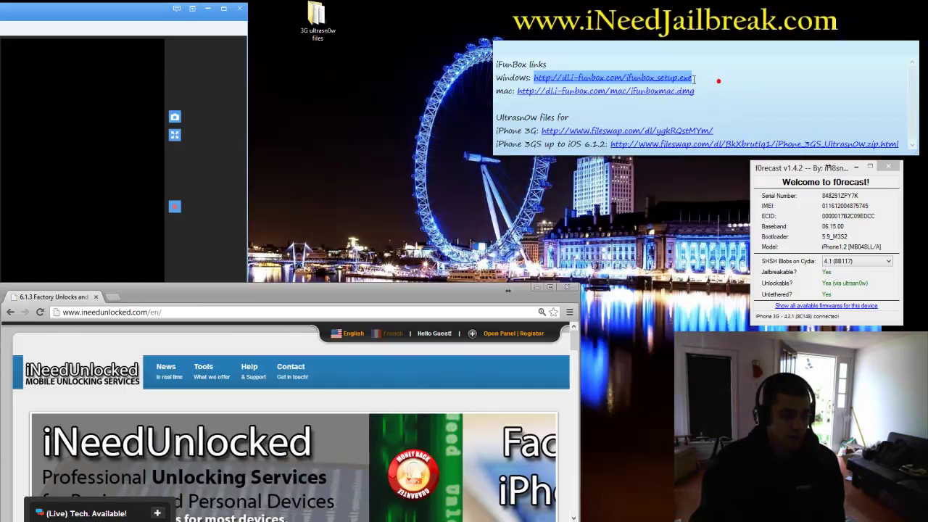